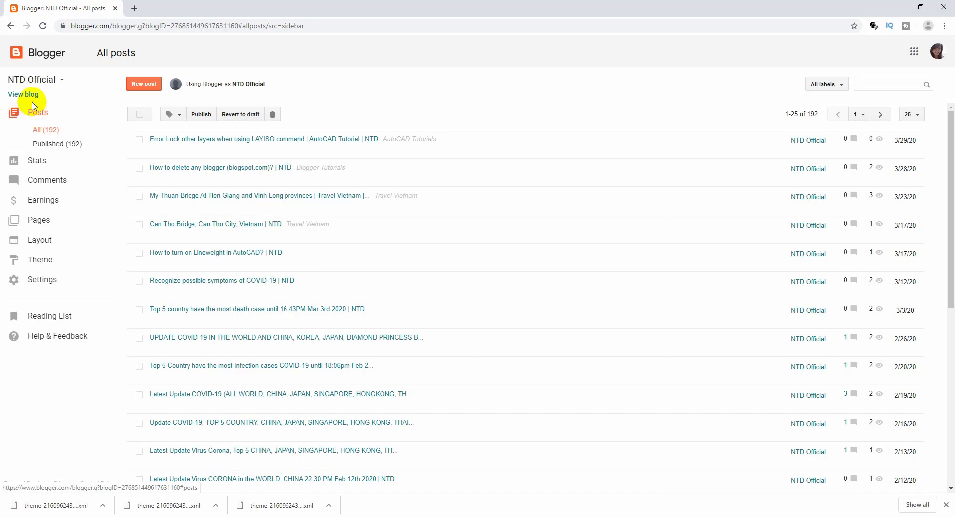
View the published NTD Official blog and look through its posts and sidebar sections.
{"action": "left_click", "coordinate": [35, 99]}
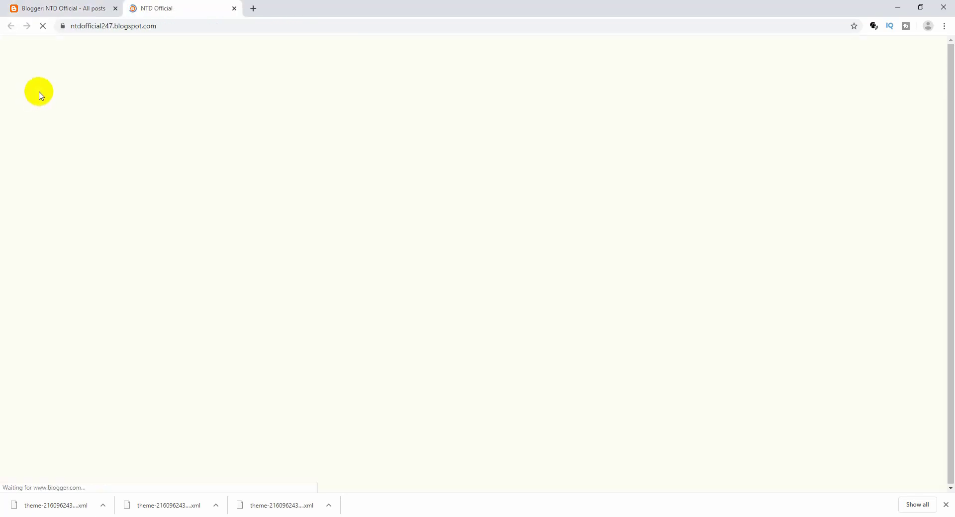
{"action": "scroll", "coordinate": [502, 236], "scroll_direction": "down", "scroll_amount": 6}
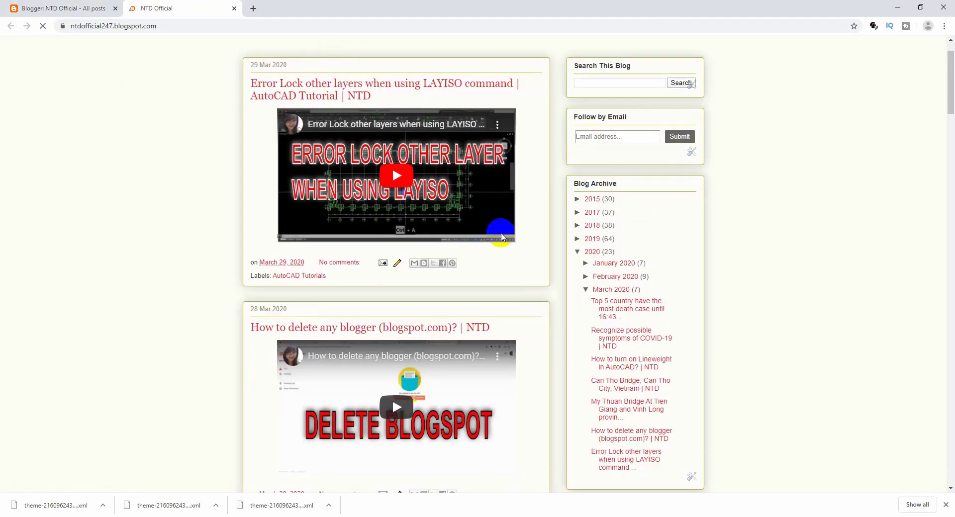
{"action": "scroll", "coordinate": [502, 240], "scroll_direction": "down", "scroll_amount": 1}
{"action": "scroll", "coordinate": [503, 240], "scroll_direction": "up", "scroll_amount": 1}
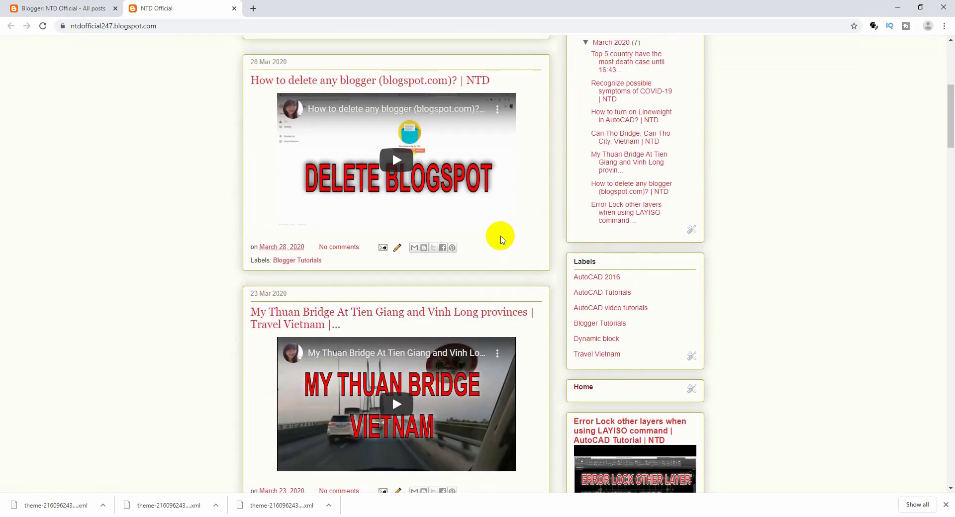
{"action": "scroll", "coordinate": [501, 240], "scroll_direction": "down", "scroll_amount": 5}
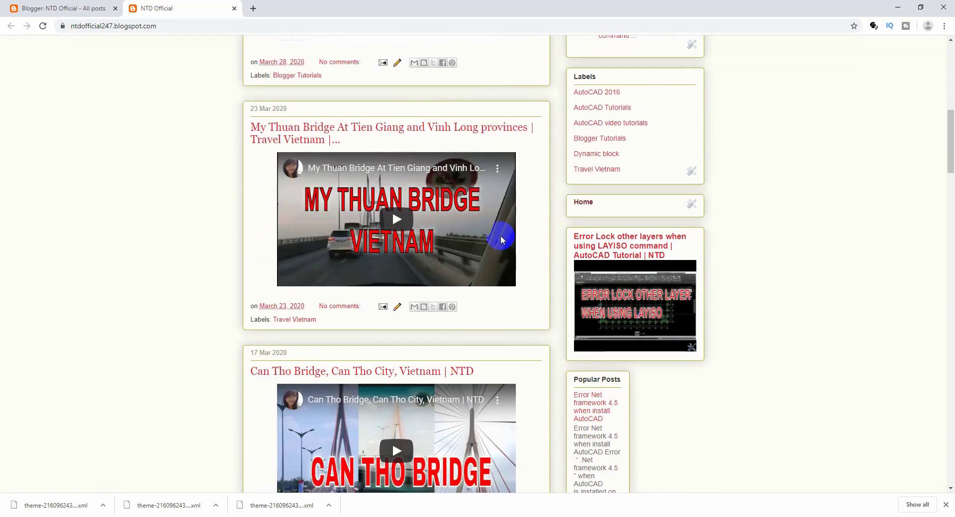
{"action": "scroll", "coordinate": [501, 239], "scroll_direction": "up", "scroll_amount": 4}
{"action": "scroll", "coordinate": [501, 240], "scroll_direction": "up", "scroll_amount": 1}
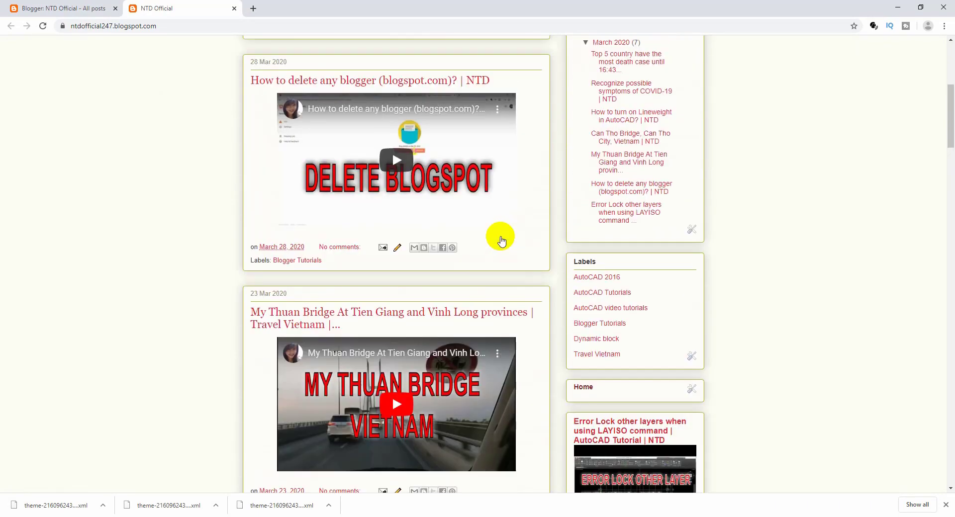
{"action": "scroll", "coordinate": [502, 240], "scroll_direction": "up", "scroll_amount": 5}
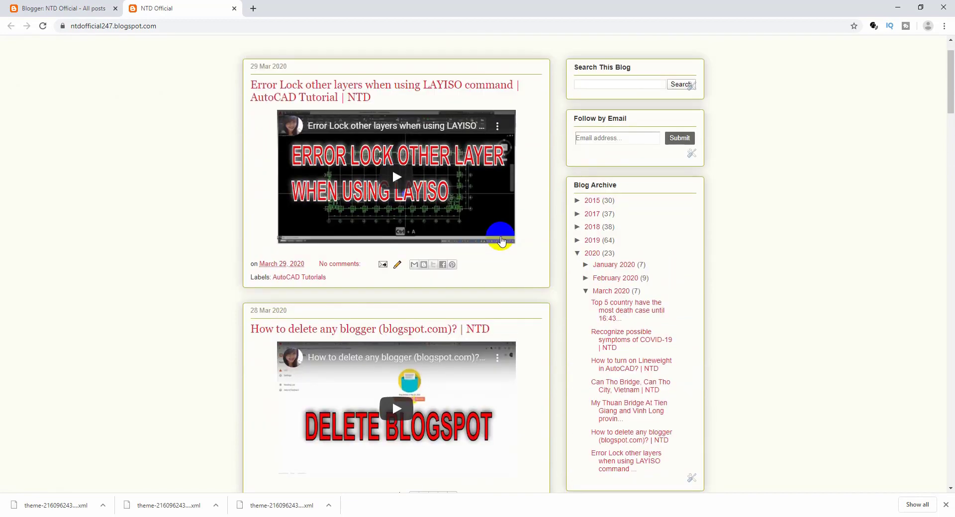
{"action": "scroll", "coordinate": [501, 240], "scroll_direction": "up", "scroll_amount": 1}
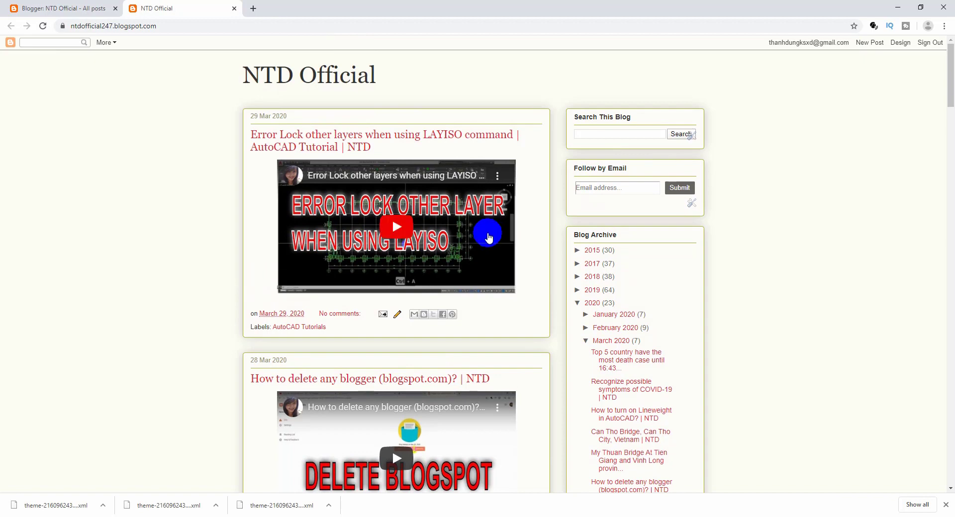
Start a new blog from the Blogger dashboard and give it the title AUTOCAD TUTORIALS.
{"action": "left_click", "coordinate": [47, 6]}
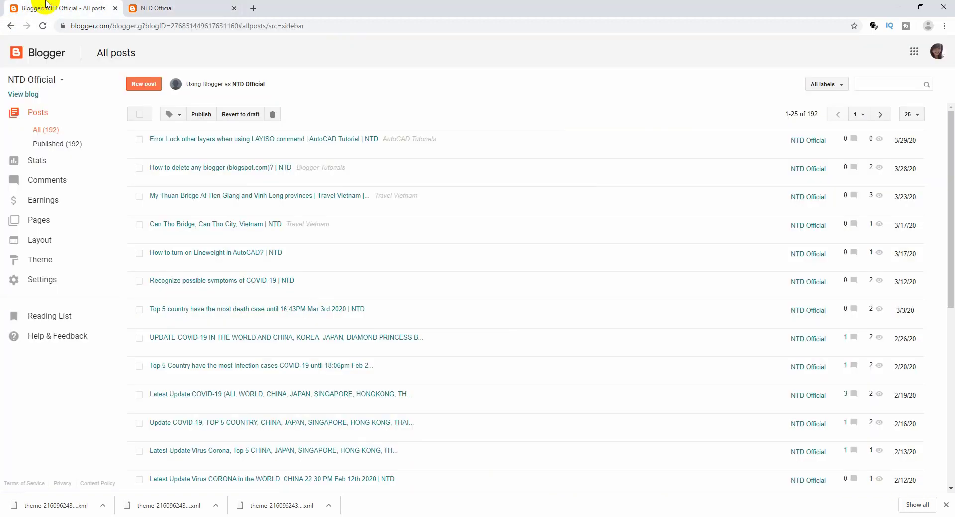
{"action": "left_click", "coordinate": [62, 81]}
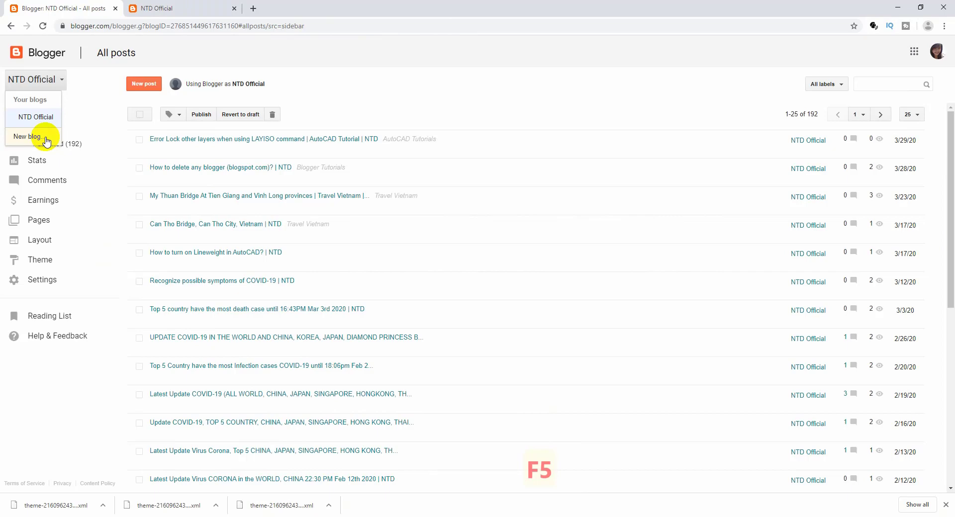
{"action": "left_click", "coordinate": [30, 136]}
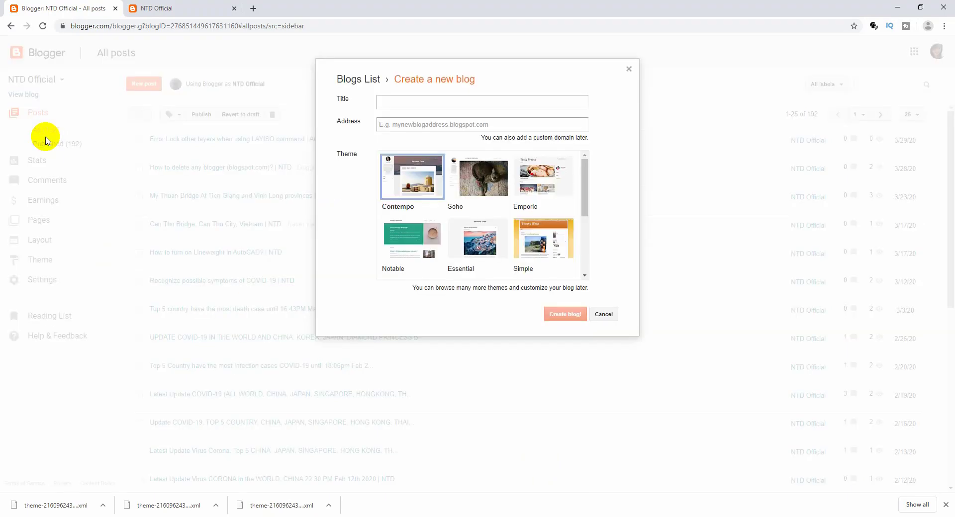
{"action": "left_click", "coordinate": [409, 102]}
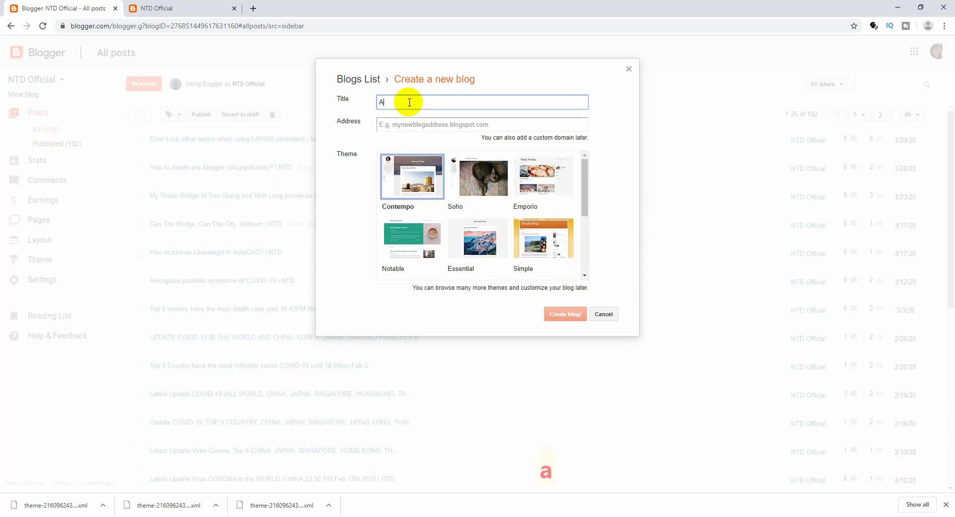
{"action": "type", "text": "AUTOC"}
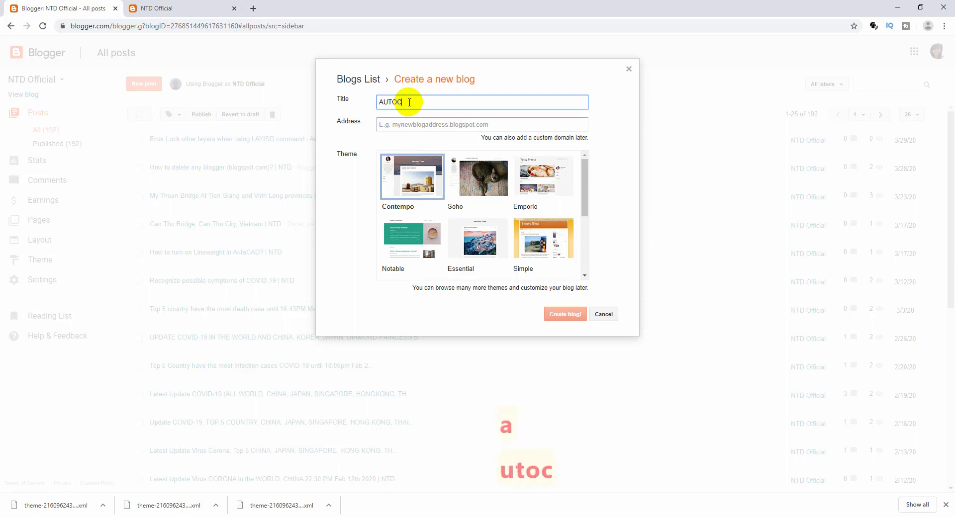
{"action": "type", "text": "AD TUTOR"}
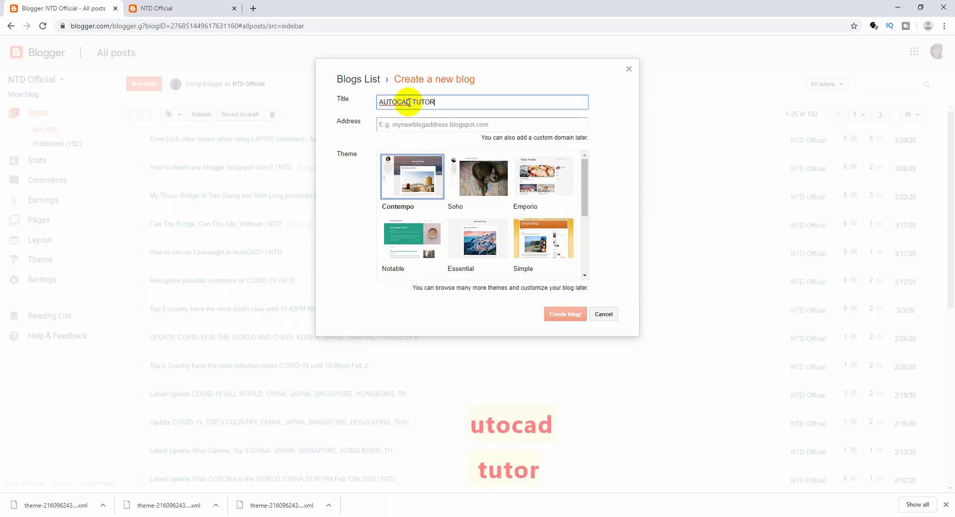
{"action": "type", "text": "IALS"}
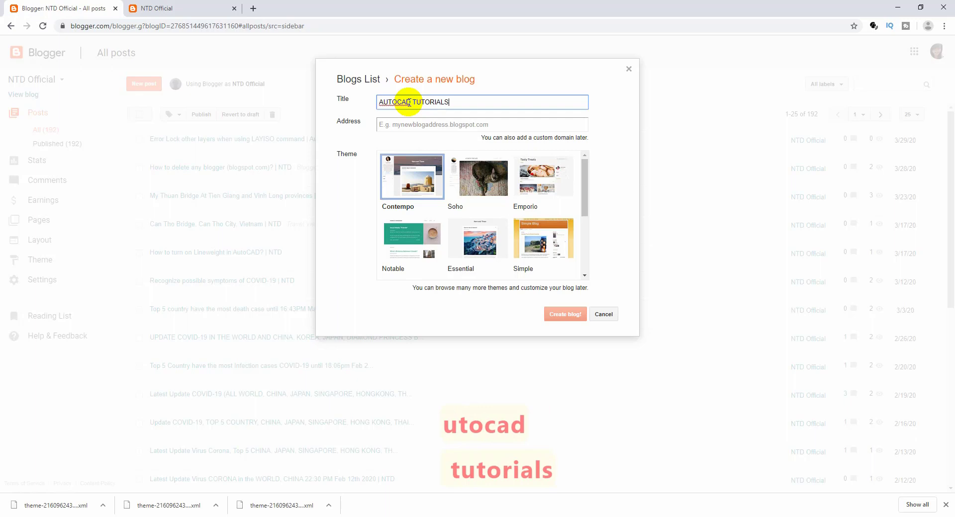
Set the new blog's address to autocadtip365.blogspot.com.
{"action": "left_click", "coordinate": [405, 125]}
{"action": "type", "text": "A"}
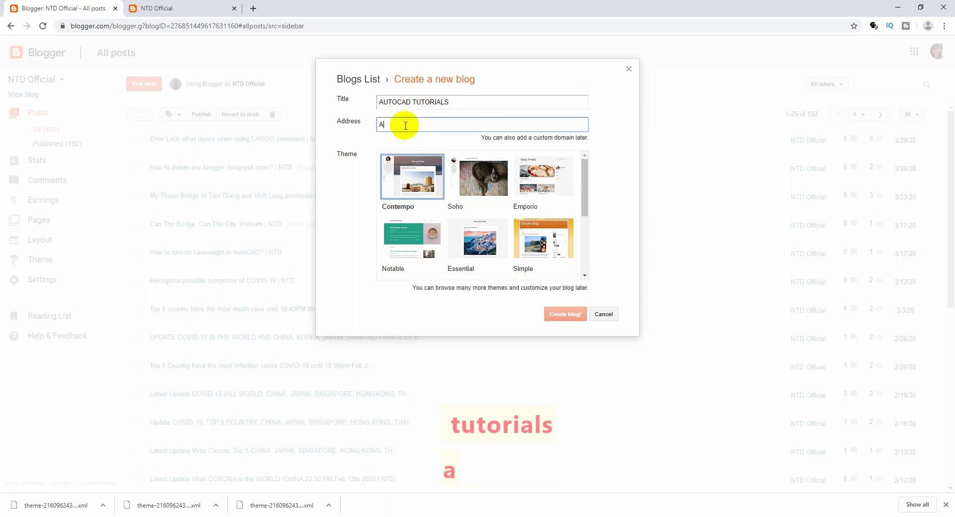
{"action": "key", "text": "BackSpace"}
{"action": "key", "text": "Caps_Lock"}
{"action": "type", "text": "auto"}
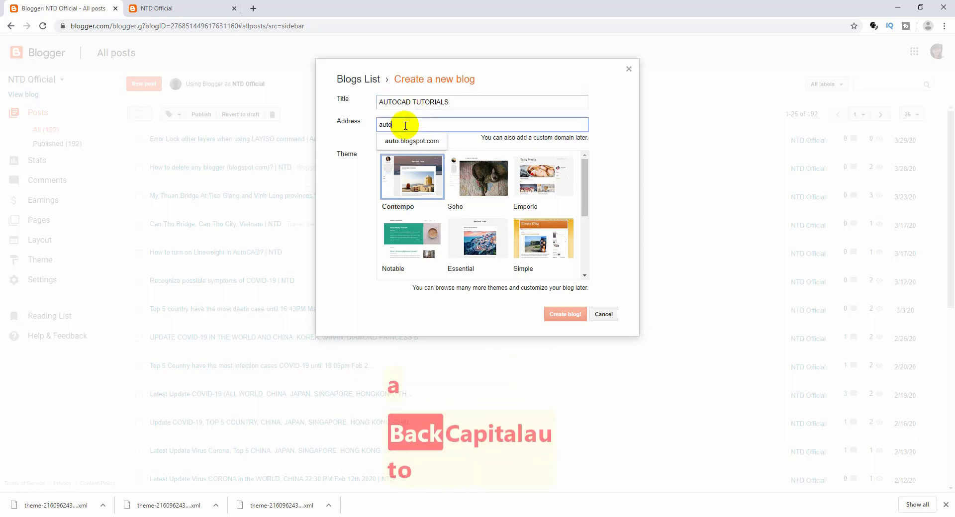
{"action": "type", "text": "cadtip"}
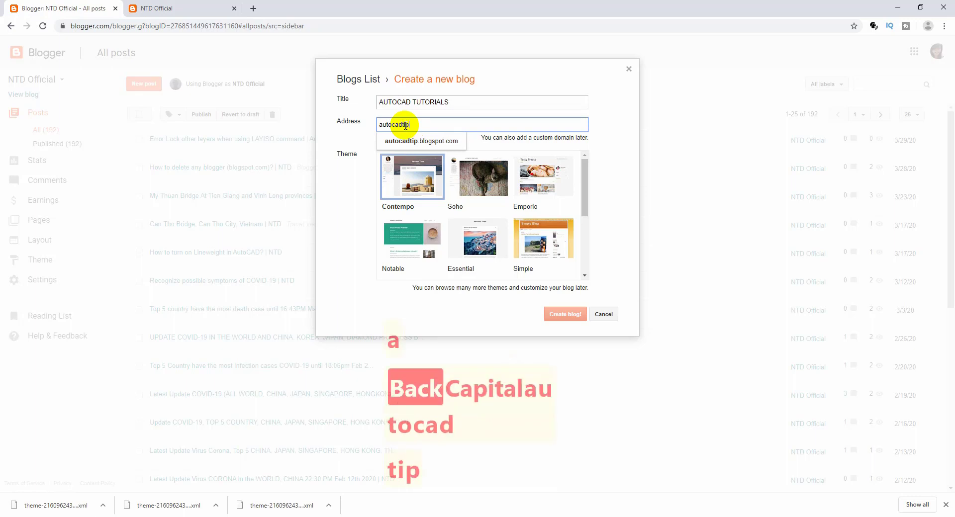
{"action": "type", "text": "365"}
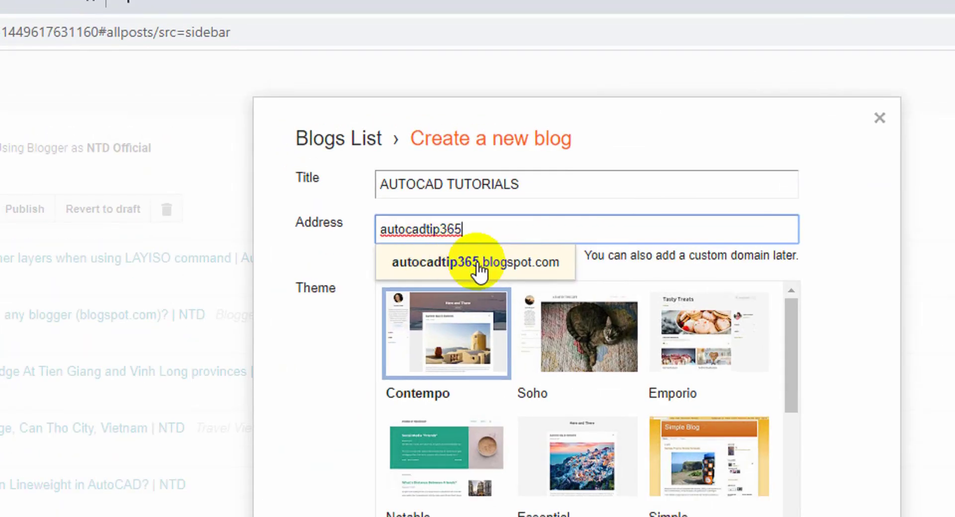
{"action": "left_click", "coordinate": [479, 266]}
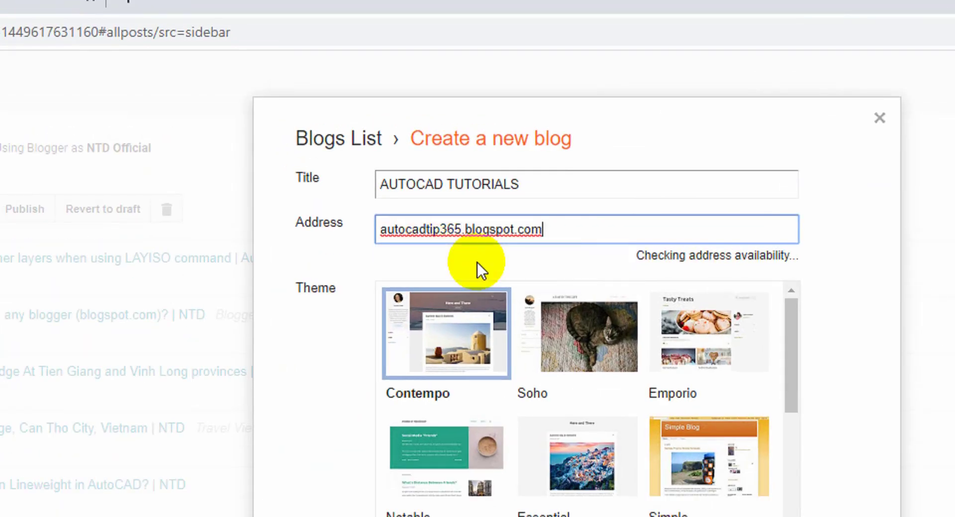
{"action": "key", "text": "F5"}
{"action": "key", "text": "F5"}
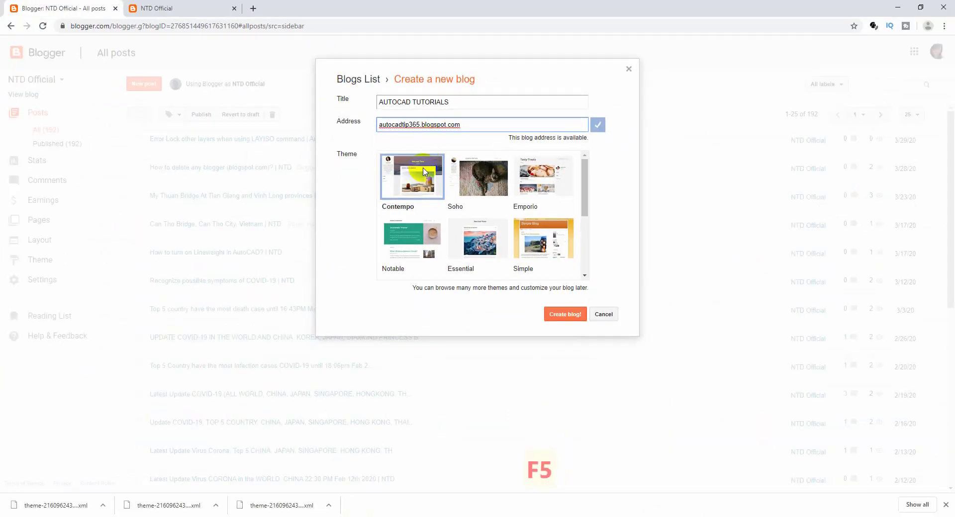
Choose the Simple theme for the new blog and create the blog.
{"action": "mouse_move", "coordinate": [584, 167]}
{"action": "left_mouse_down"}
{"action": "mouse_move", "coordinate": [582, 222]}
{"action": "mouse_move", "coordinate": [586, 182]}
{"action": "left_mouse_up"}
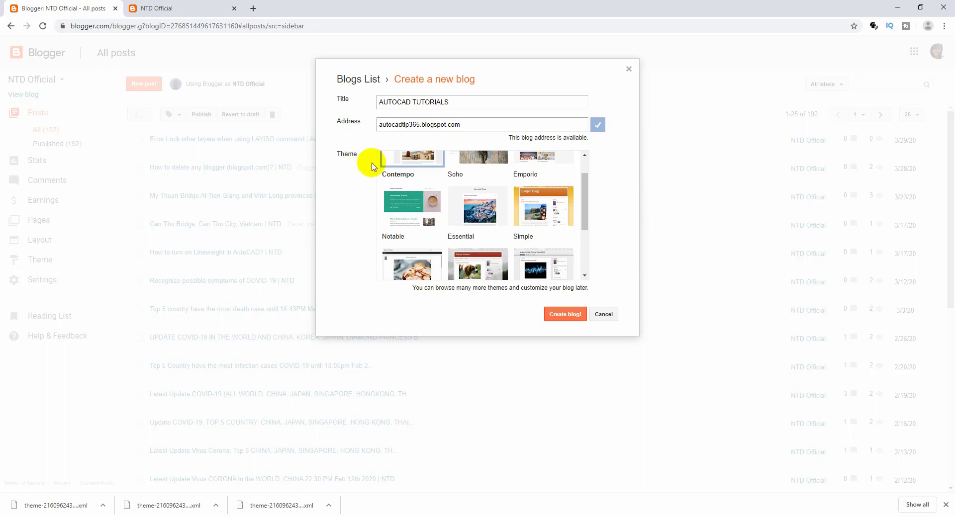
{"action": "scroll", "coordinate": [488, 224], "scroll_direction": "down", "scroll_amount": 2}
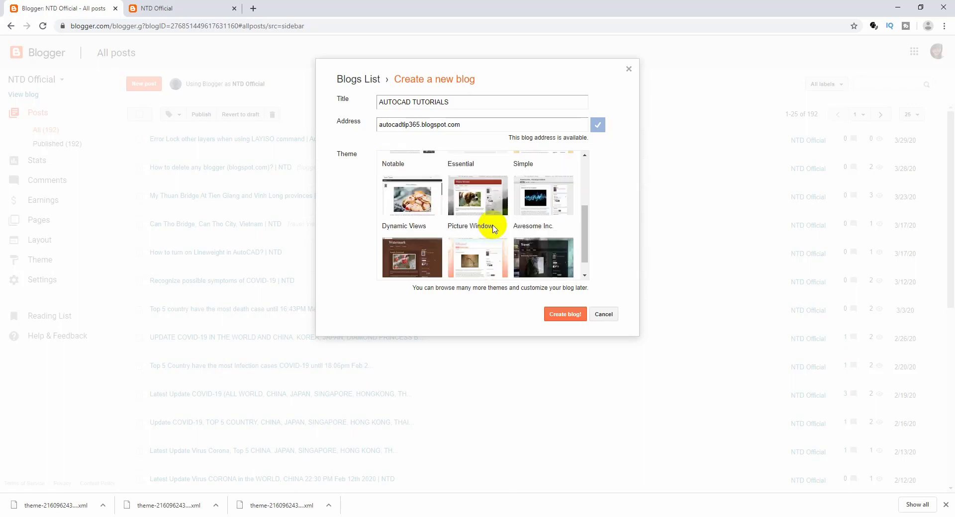
{"action": "left_click", "coordinate": [417, 238]}
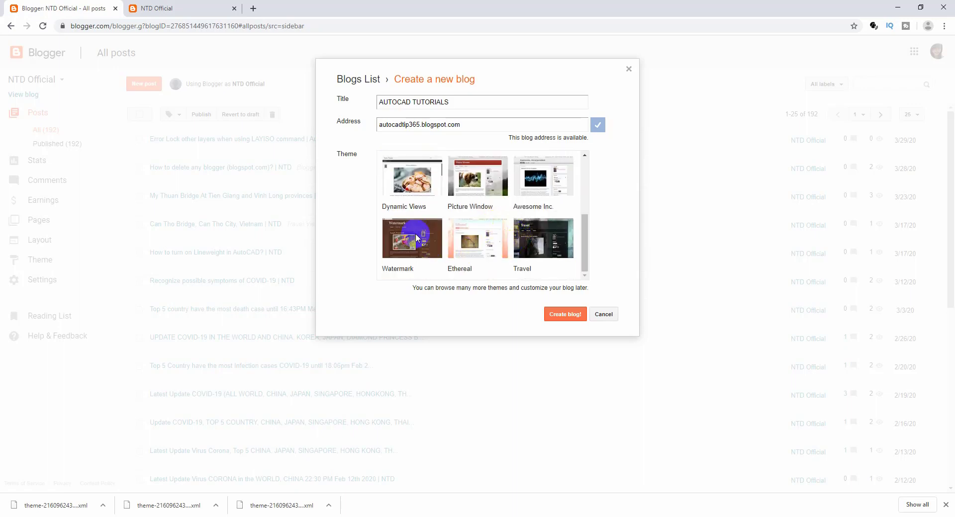
{"action": "left_click", "coordinate": [472, 185]}
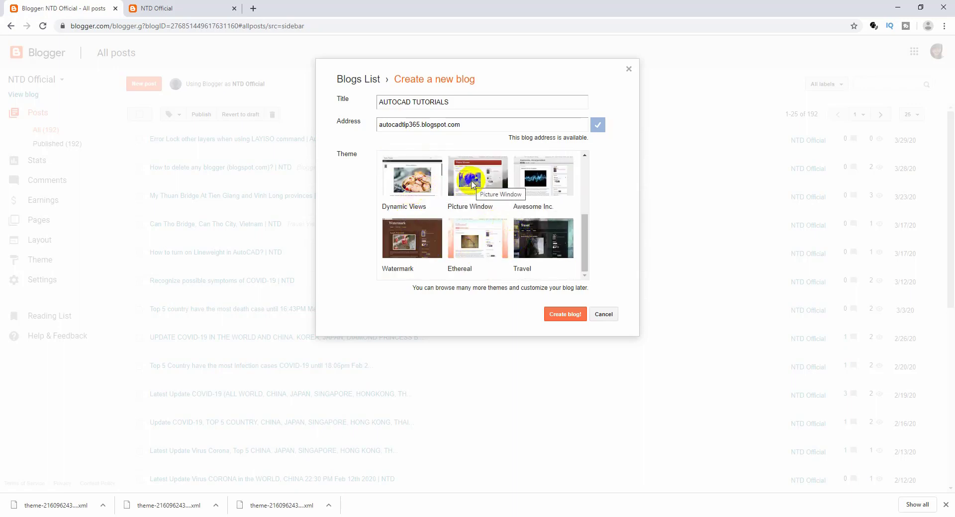
{"action": "left_click", "coordinate": [478, 241]}
{"action": "left_click", "coordinate": [538, 266]}
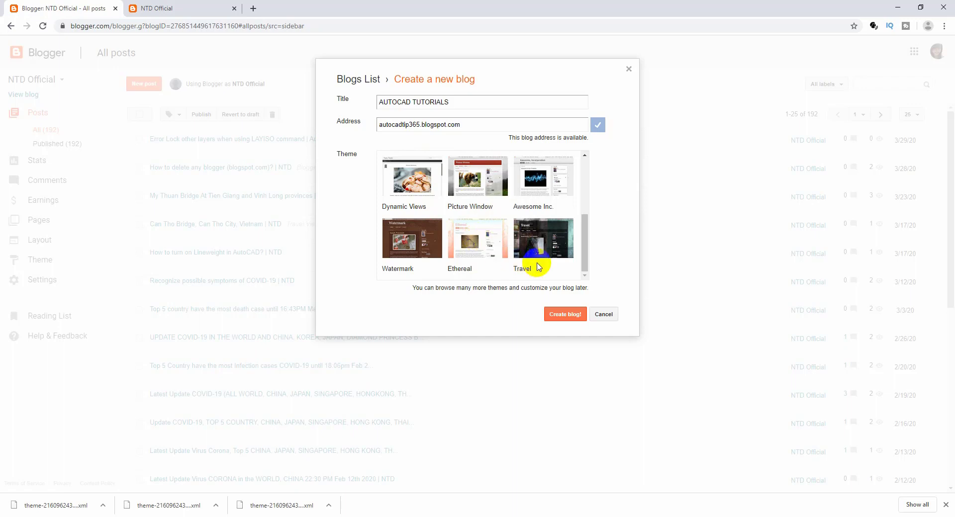
{"action": "scroll", "coordinate": [538, 266], "scroll_direction": "up", "scroll_amount": 1}
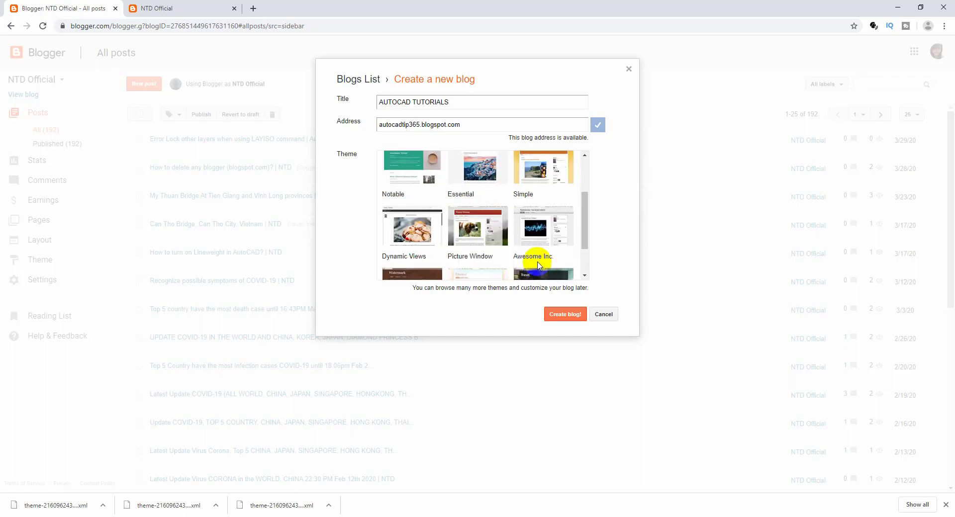
{"action": "left_click", "coordinate": [542, 172]}
{"action": "scroll", "coordinate": [542, 184], "scroll_direction": "up", "scroll_amount": 1}
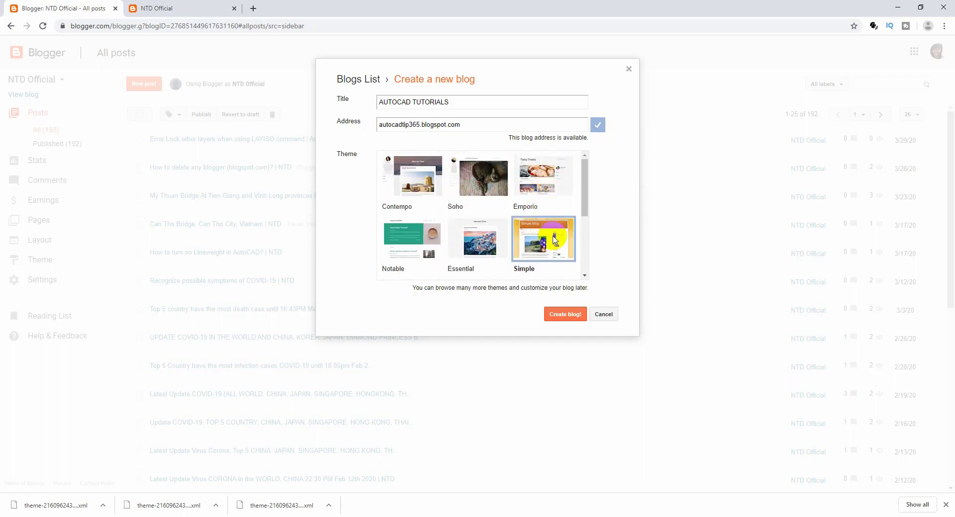
{"action": "left_click", "coordinate": [571, 318]}
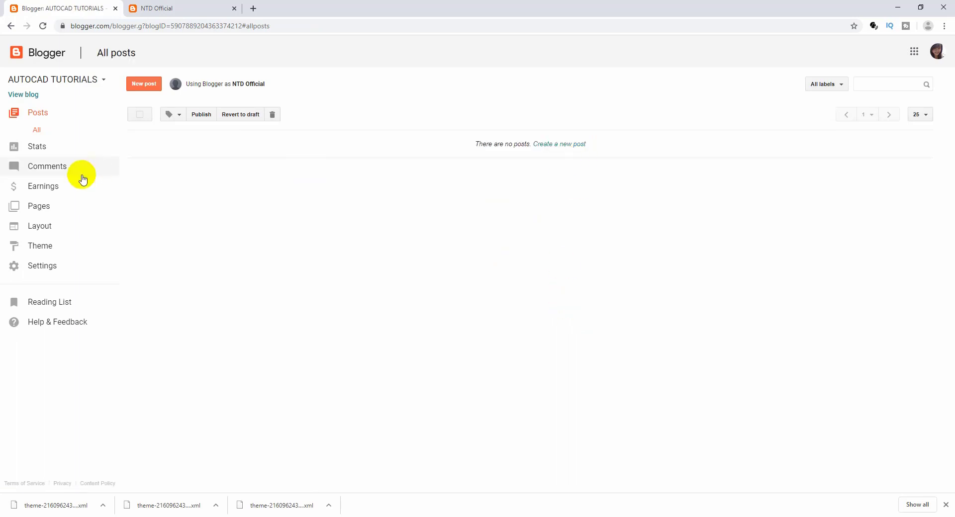
View the published AUTOCAD TUTORIALS blog and check its web address and header title.
{"action": "left_click", "coordinate": [22, 94]}
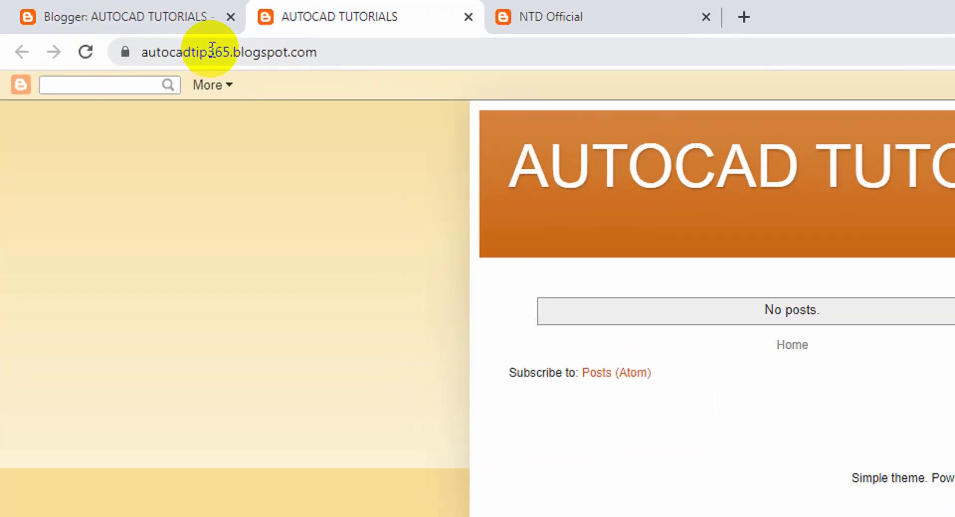
{"action": "left_click_drag", "start_coordinate": [165, 25], "coordinate": [72, 27]}
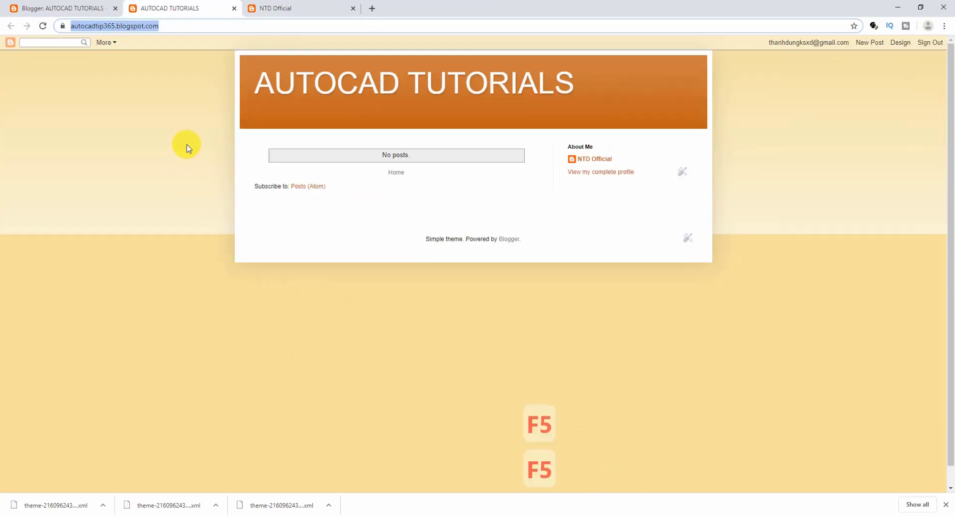
{"action": "left_click_drag", "start_coordinate": [577, 82], "coordinate": [253, 82]}
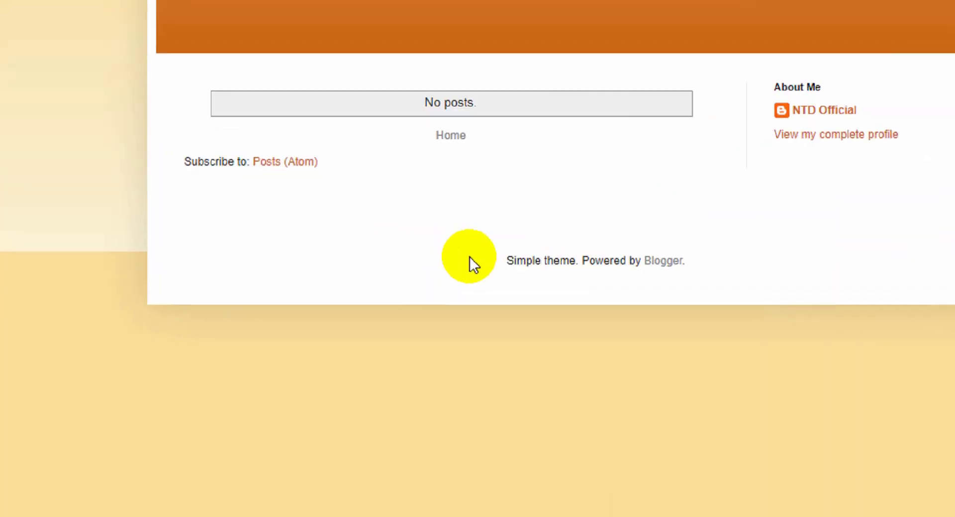
{"action": "key", "text": "F5"}
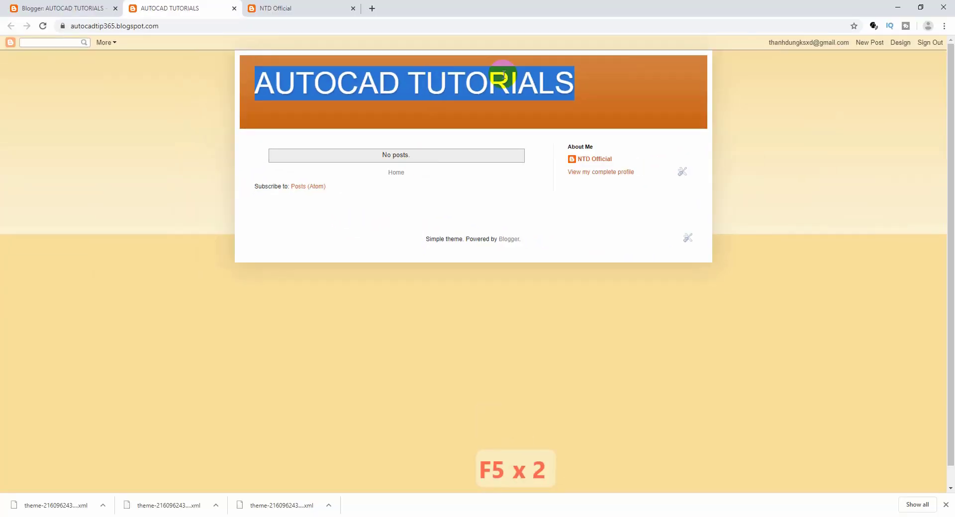
{"action": "left_click", "coordinate": [589, 78]}
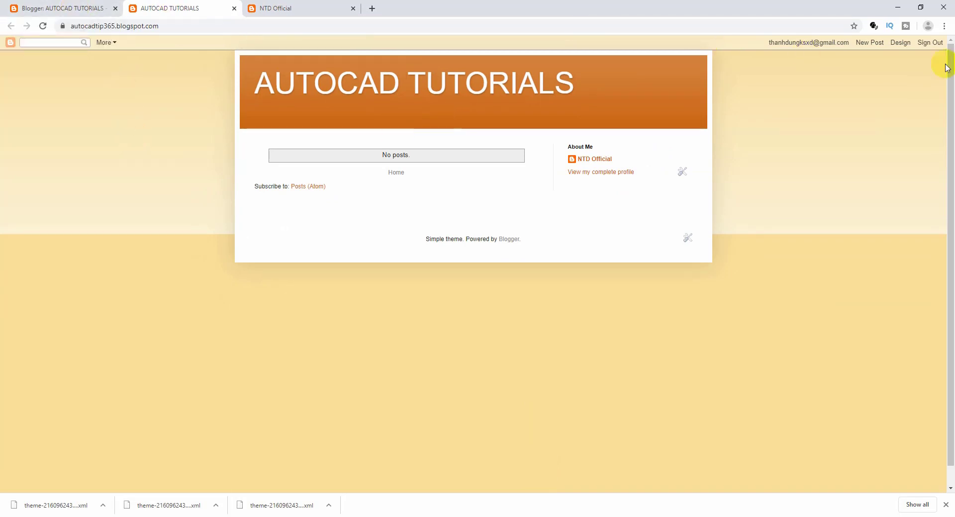
Open the design settings of the AUTOCAD TUTORIALS blog and close the old All posts page.
{"action": "left_click", "coordinate": [904, 43]}
{"action": "left_click", "coordinate": [108, 13]}
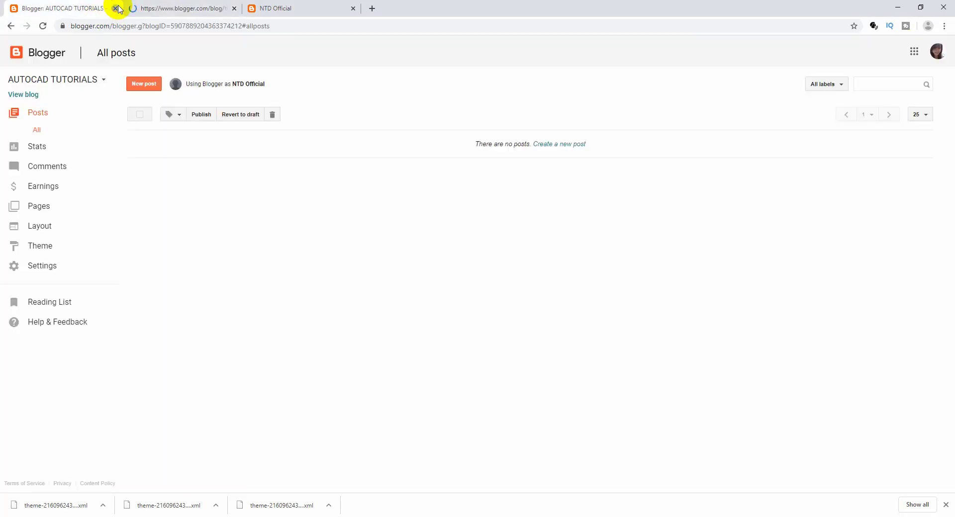
{"action": "left_click", "coordinate": [115, 9]}
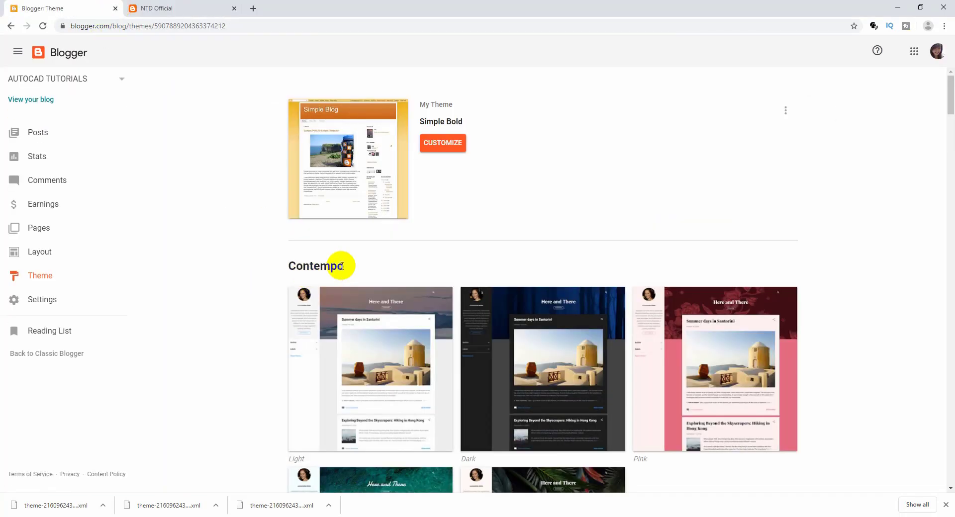
Open the AUTOCAD TUTORIALS posts list and check the list of available blogs.
{"action": "left_click", "coordinate": [44, 133]}
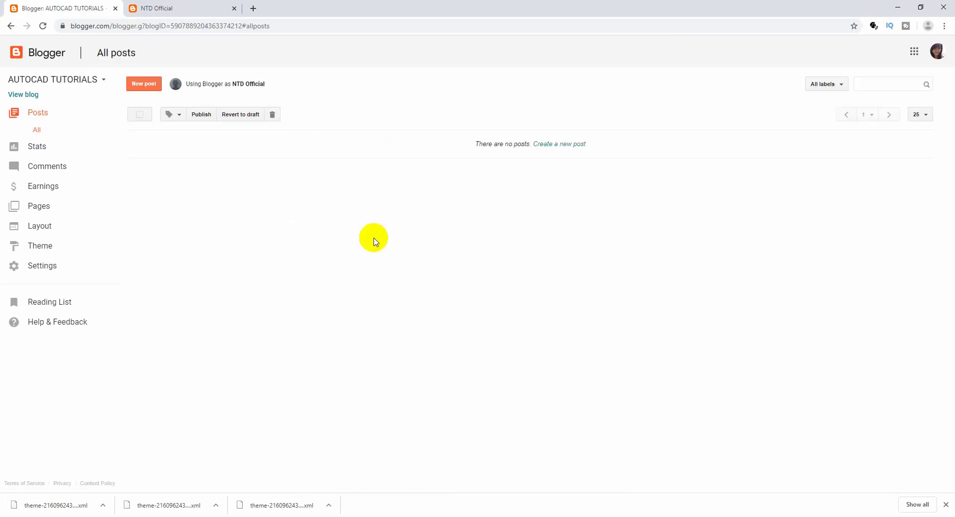
{"action": "left_click", "coordinate": [105, 81]}
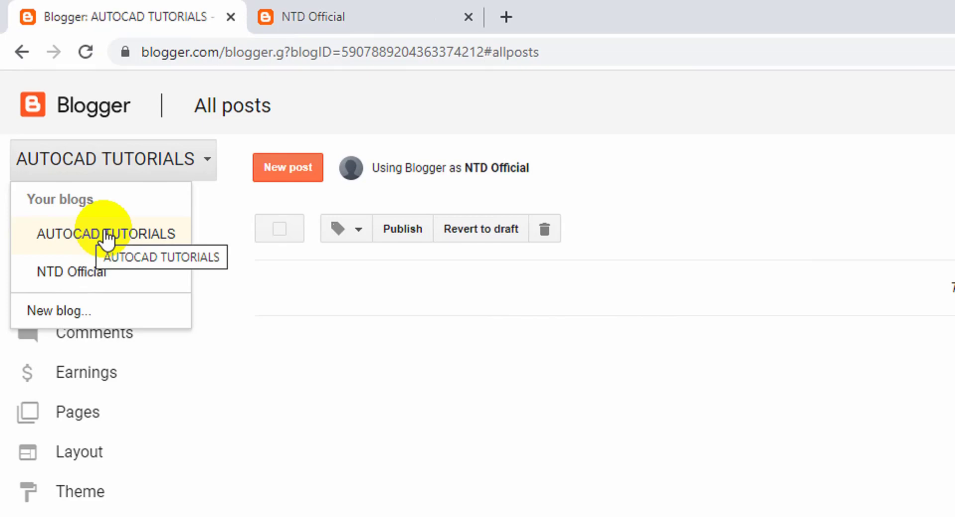
{"action": "left_click", "coordinate": [331, 356]}
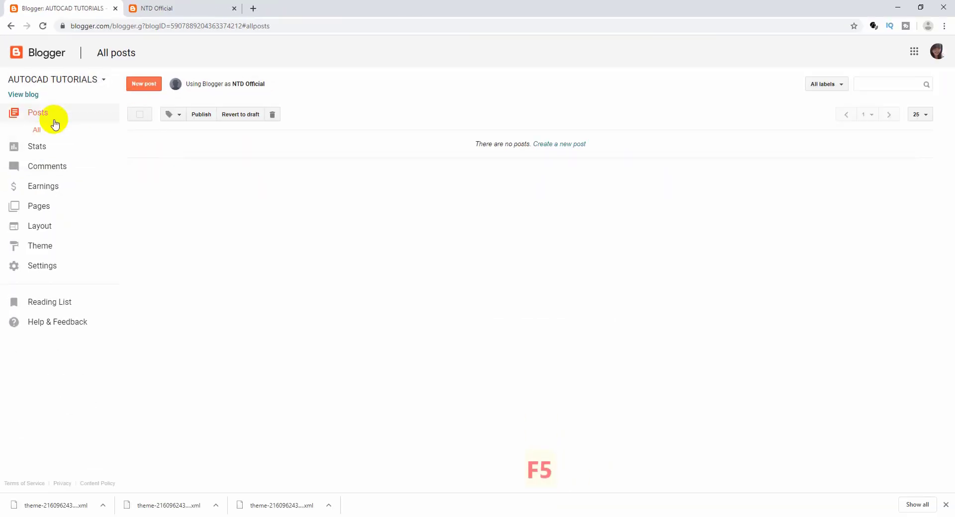
Close the NTD Official blog page and view the AUTOCAD TUTORIALS blog.
{"action": "left_click", "coordinate": [33, 100]}
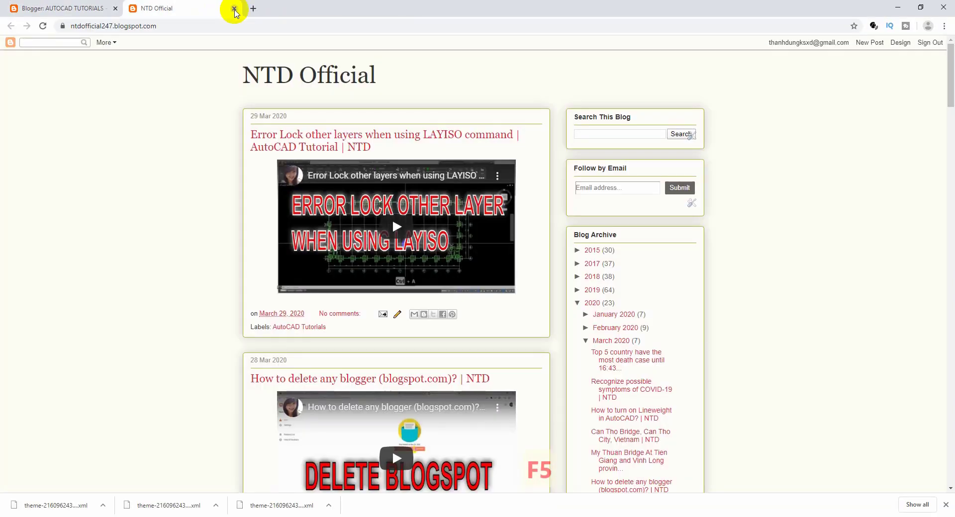
{"action": "left_click", "coordinate": [234, 8]}
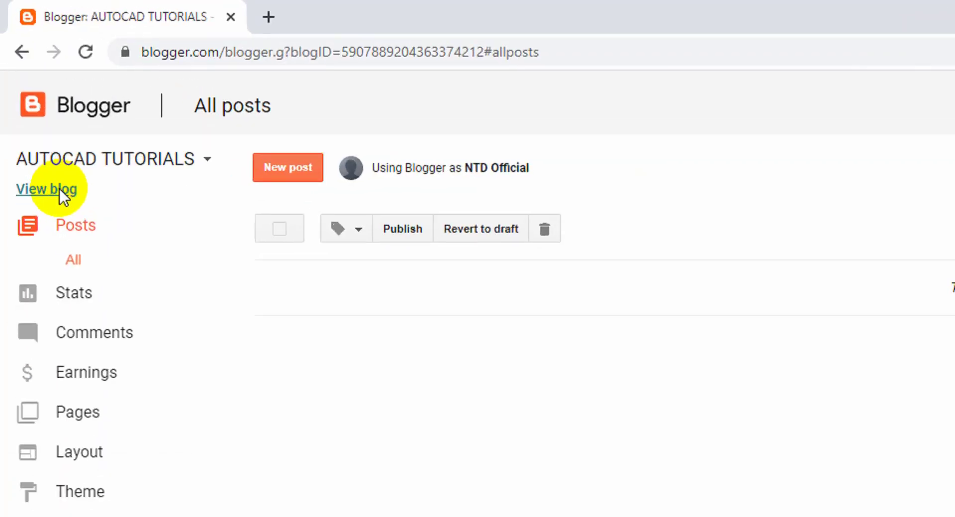
{"action": "left_click", "coordinate": [59, 189]}
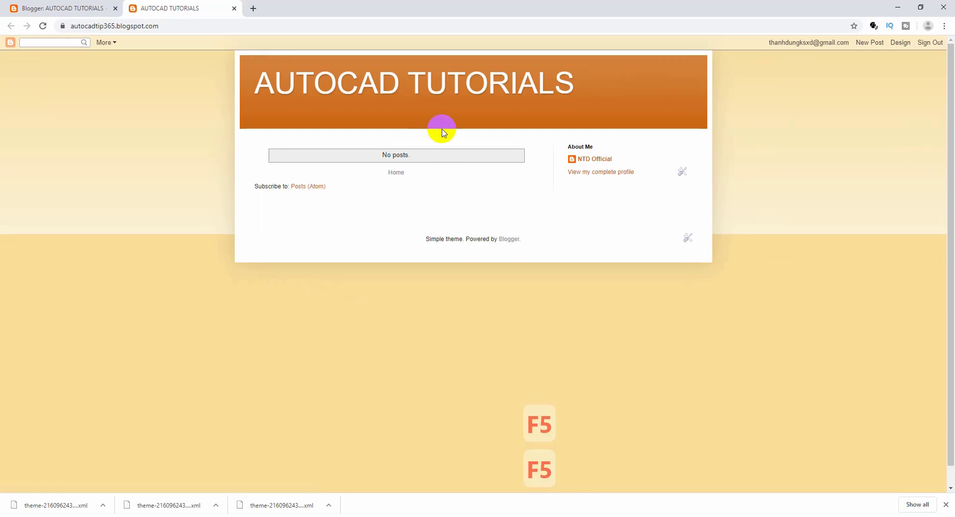
Open YouTube in a new browser tab.
{"action": "left_click", "coordinate": [253, 8]}
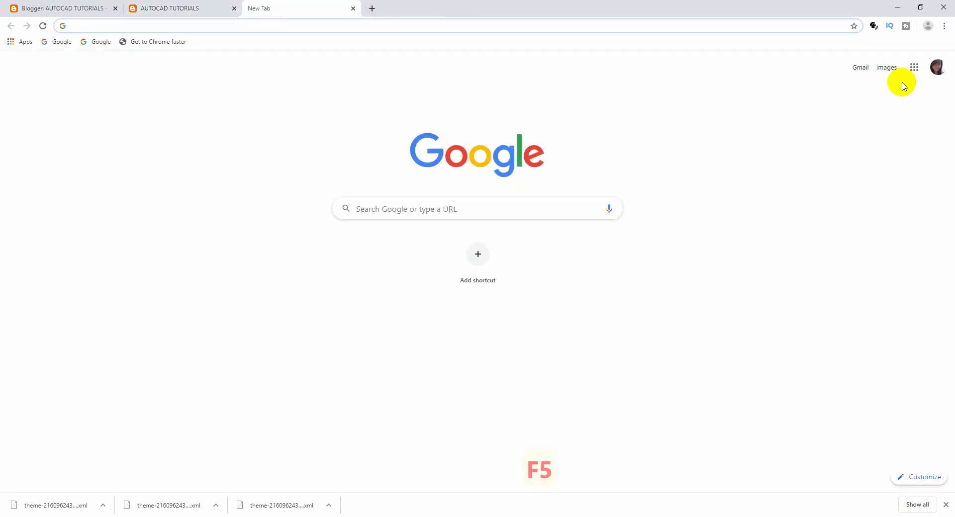
{"action": "left_click", "coordinate": [914, 67]}
{"action": "left_click", "coordinate": [868, 108]}
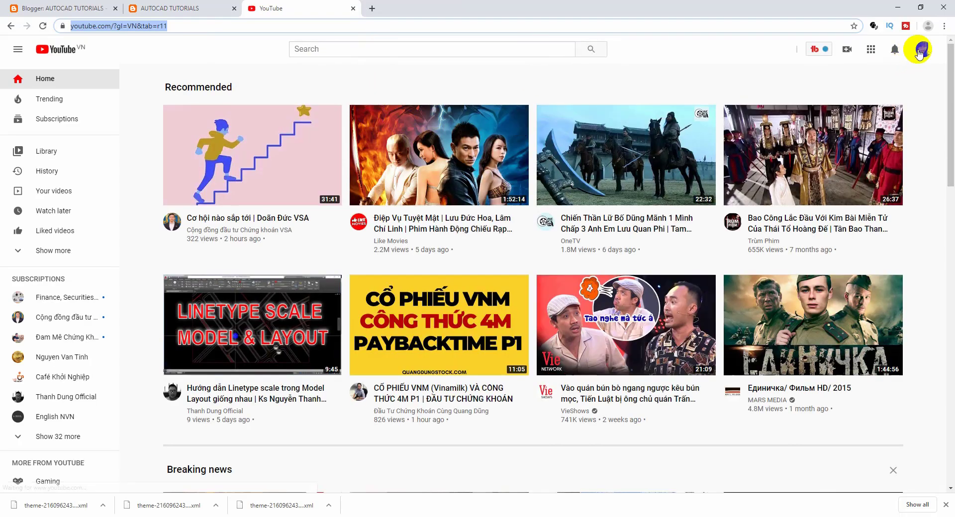
Open the recommended video about linetype scale in Model and Layout and mute its playback.
{"action": "left_click", "coordinate": [919, 53]}
{"action": "left_click", "coordinate": [312, 322]}
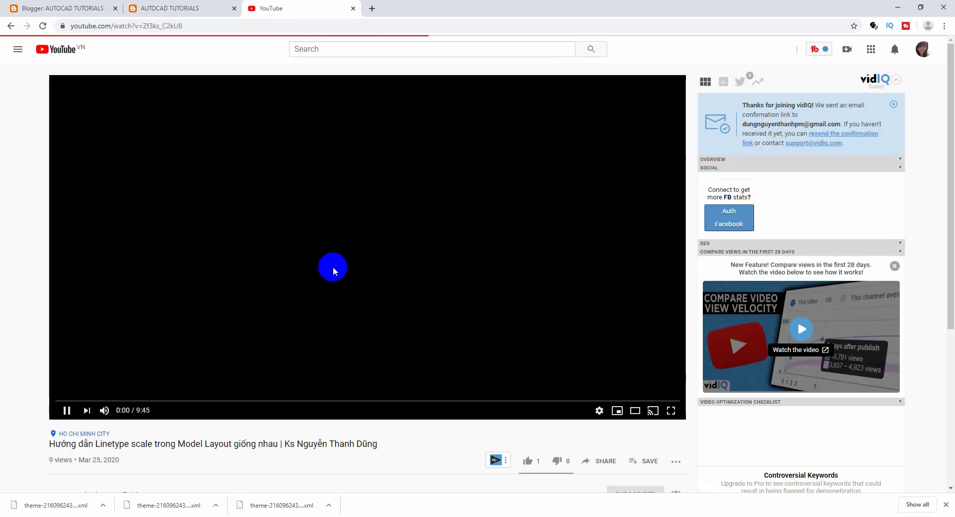
{"action": "left_click", "coordinate": [105, 411]}
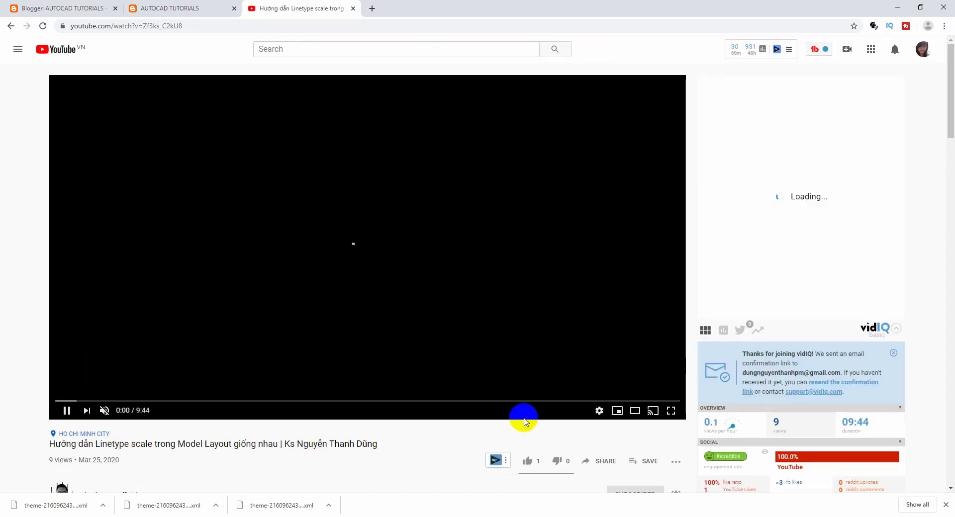
{"action": "scroll", "coordinate": [431, 279], "scroll_direction": "down", "scroll_amount": 3}
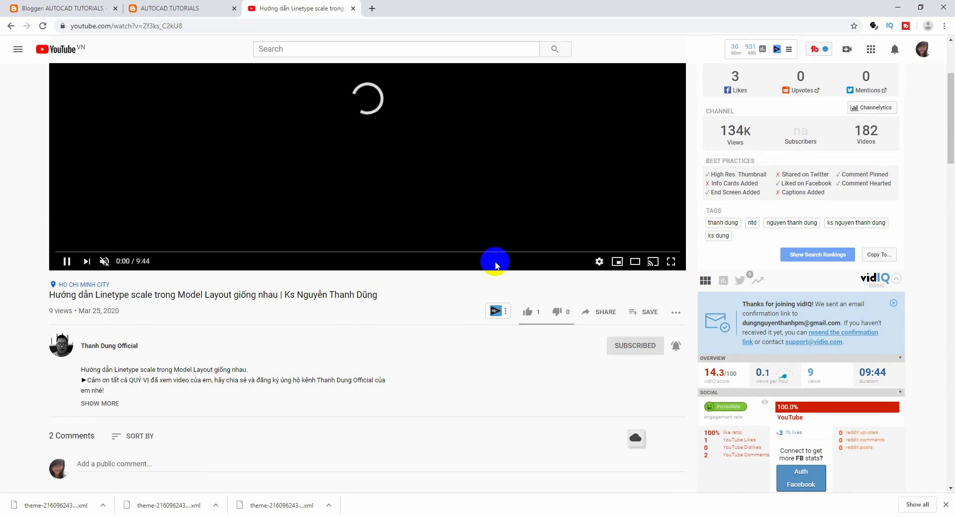
{"action": "scroll", "coordinate": [568, 310], "scroll_direction": "up", "scroll_amount": 3}
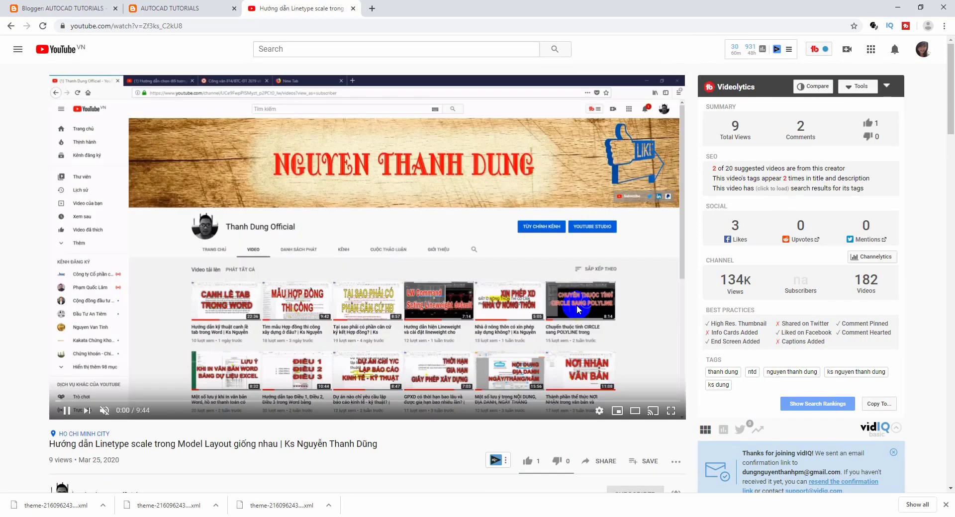
Go to the account's own YouTube channel and open its uploaded video "Error Lock other layers when using LAYISO command".
{"action": "left_click", "coordinate": [923, 52]}
{"action": "left_click", "coordinate": [844, 123]}
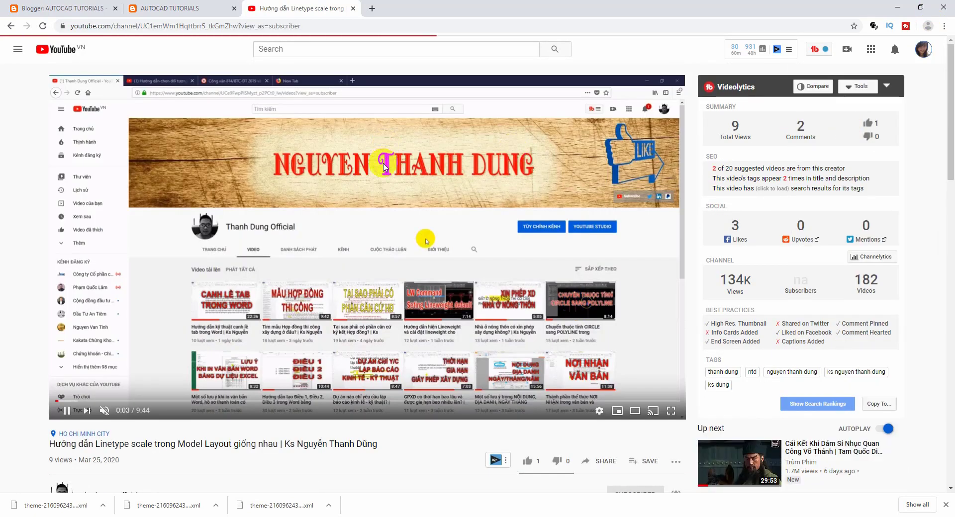
{"action": "scroll", "coordinate": [413, 297], "scroll_direction": "down", "scroll_amount": 4}
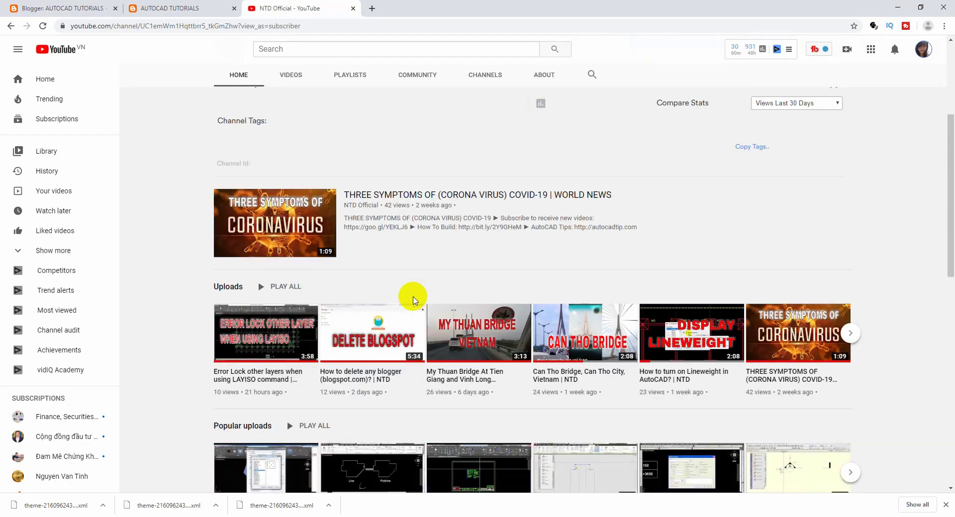
{"action": "left_click", "coordinate": [287, 316]}
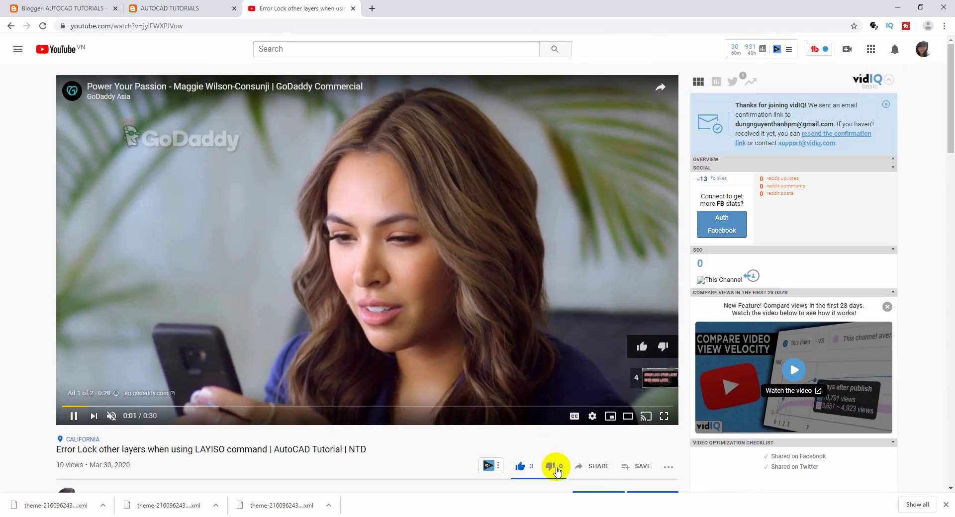
Share the LAYISO video to Blogger and select AUTOCAD TUTORIALS as the destination blog.
{"action": "left_click", "coordinate": [599, 466]}
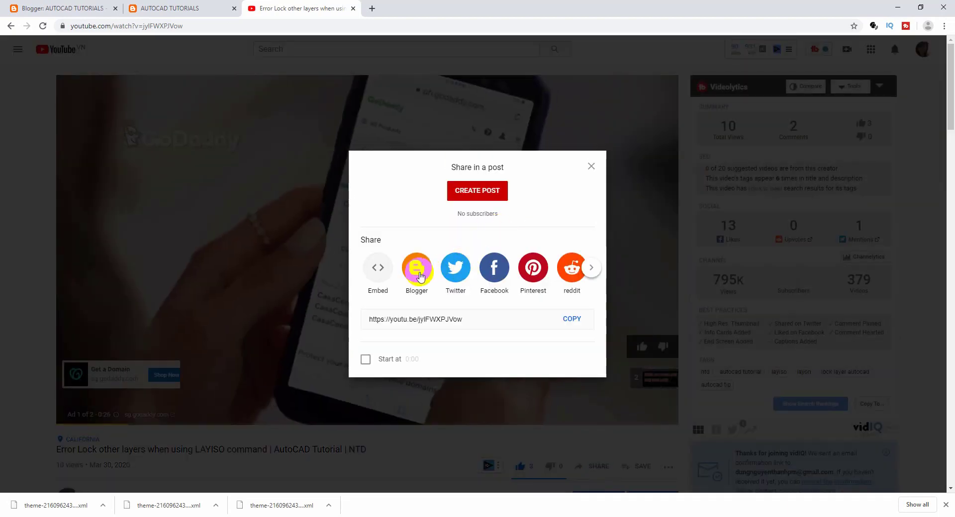
{"action": "left_click", "coordinate": [419, 275]}
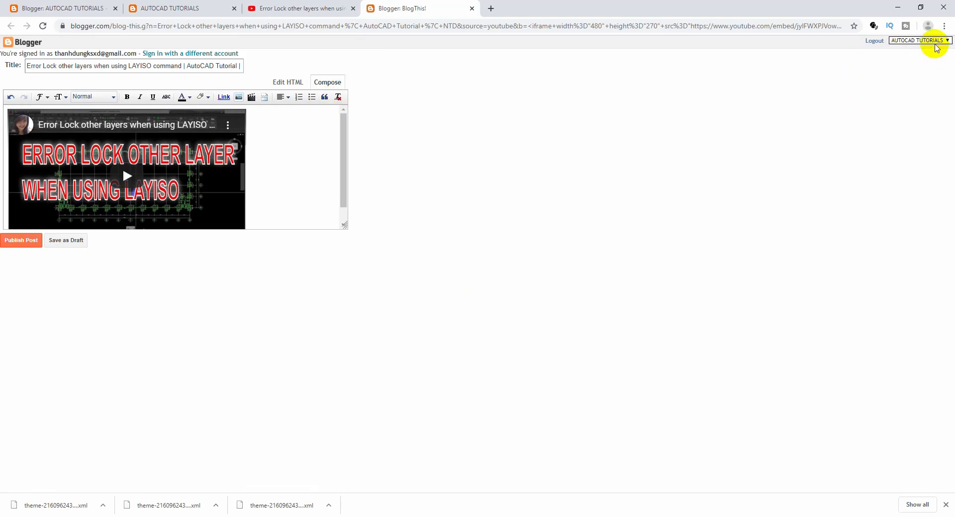
{"action": "left_click", "coordinate": [928, 41]}
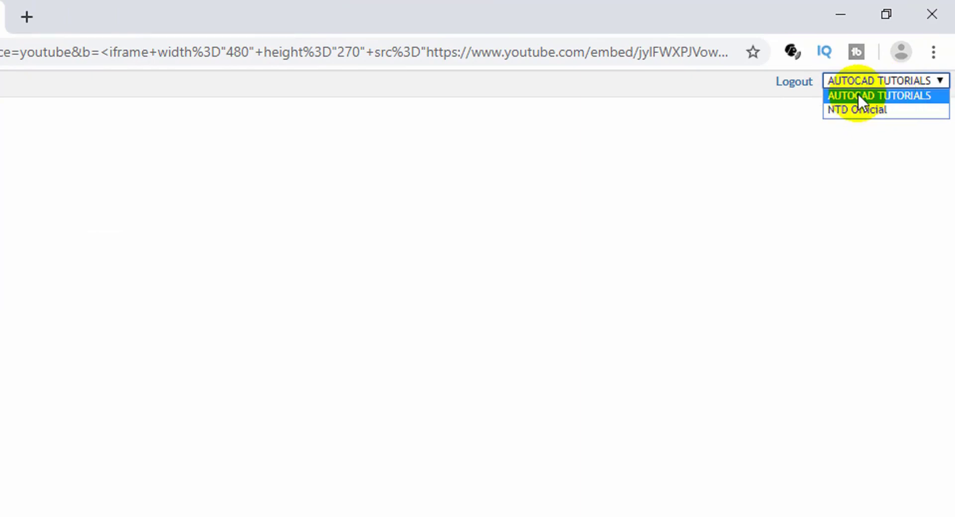
{"action": "left_click", "coordinate": [893, 94]}
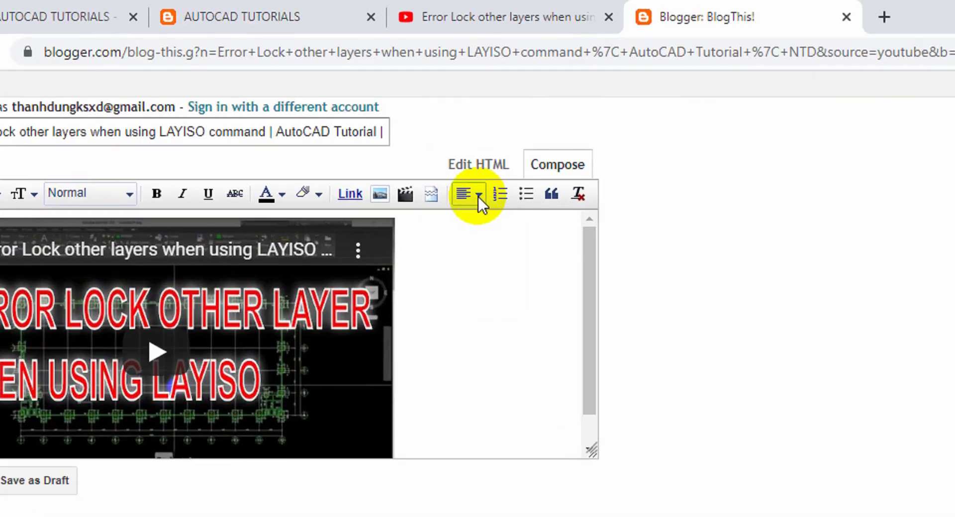
Centre the embedded LAYISO video in the post and publish the post.
{"action": "left_click", "coordinate": [478, 196]}
{"action": "left_click", "coordinate": [486, 249]}
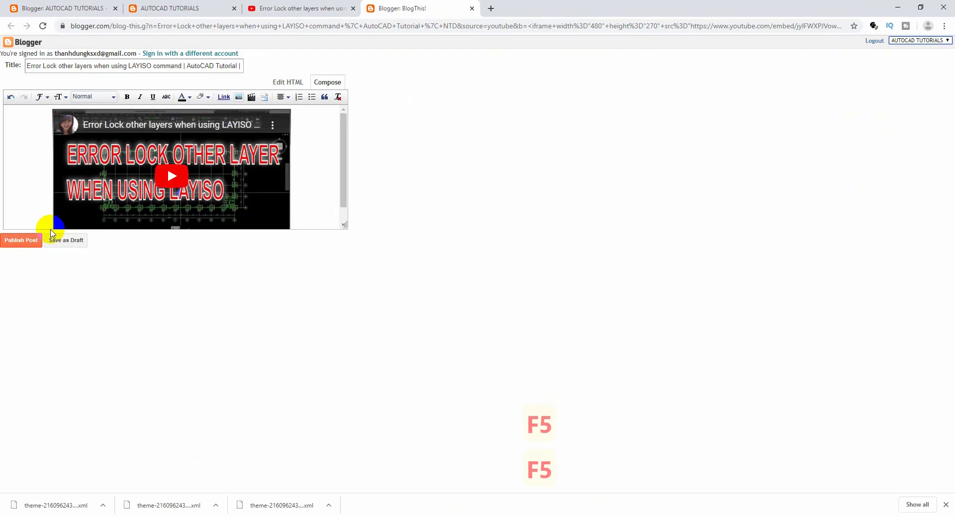
{"action": "left_click", "coordinate": [23, 237]}
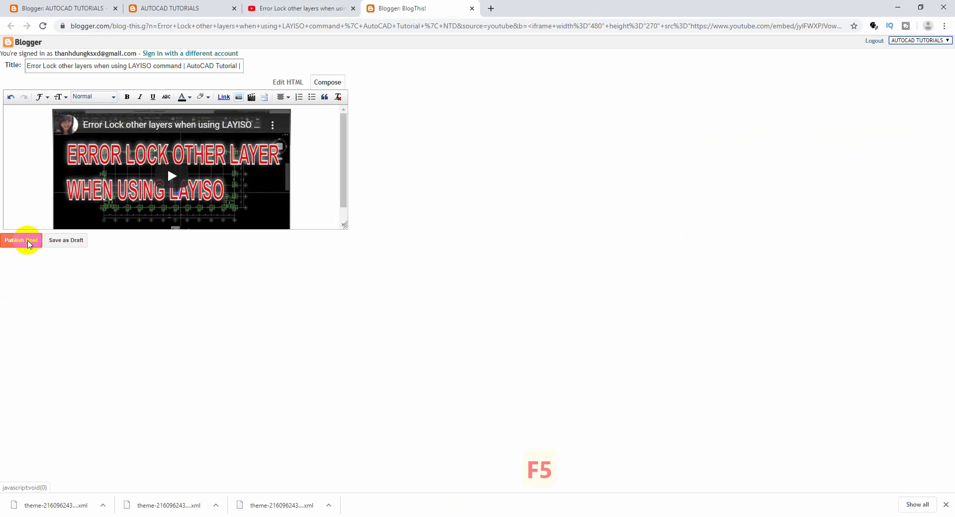
{"action": "left_click", "coordinate": [27, 241]}
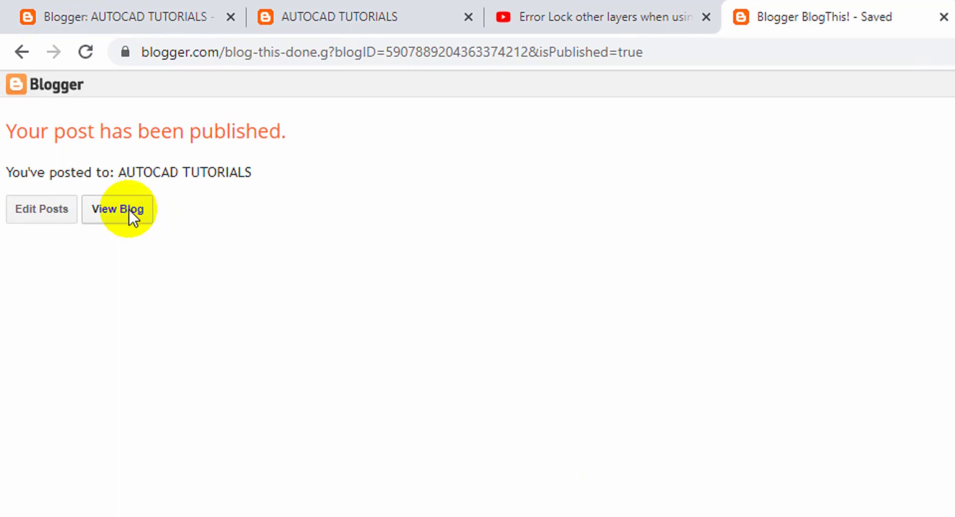
View the blog with the published post and close the outdated blog page, the YouTube video and the publishing confirmation.
{"action": "left_click", "coordinate": [129, 210]}
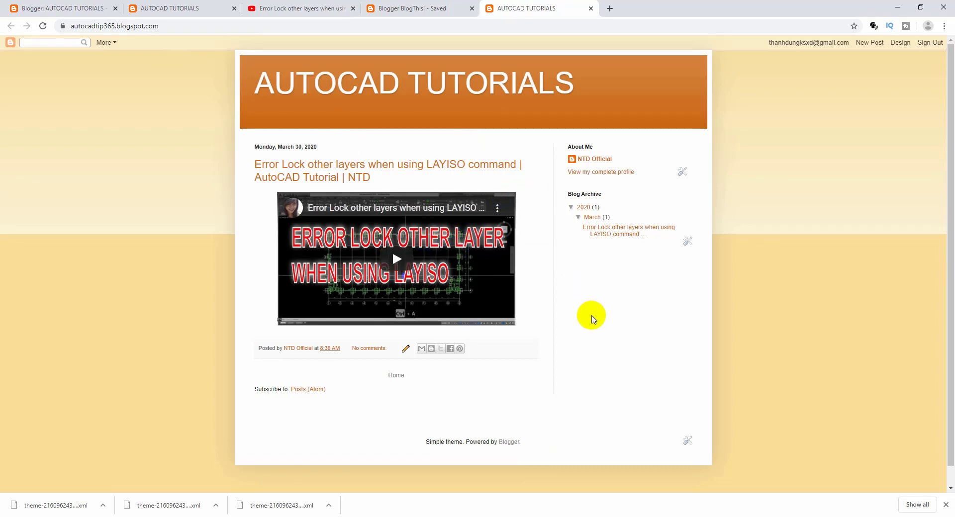
{"action": "left_click", "coordinate": [228, 6]}
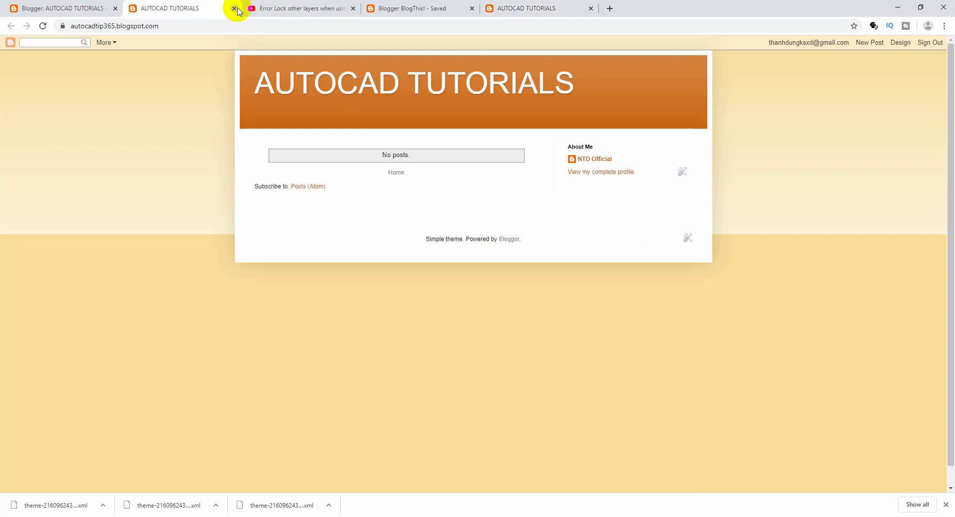
{"action": "left_click", "coordinate": [235, 8]}
{"action": "left_click", "coordinate": [235, 9]}
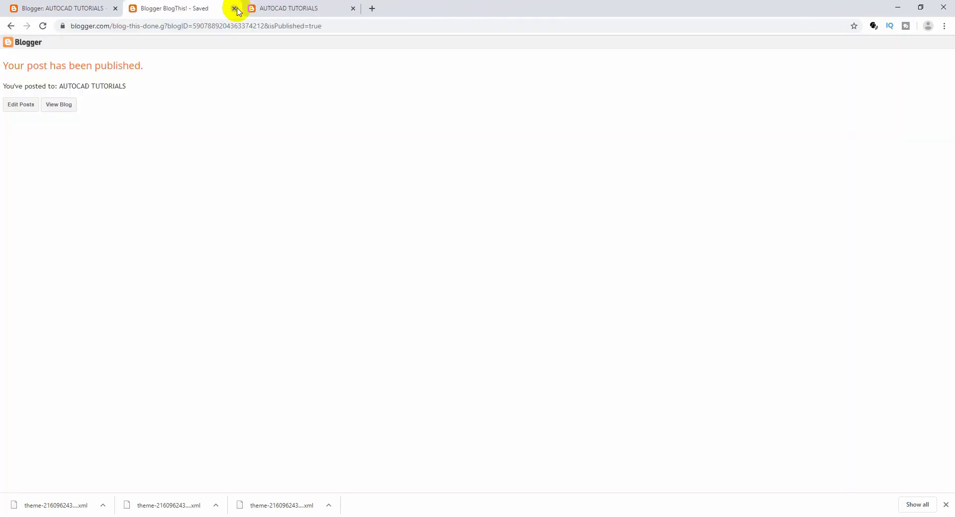
{"action": "left_click", "coordinate": [234, 8]}
Return to the AUTOCAD TUTORIALS posts list and reload it.
{"action": "left_click", "coordinate": [62, 8]}
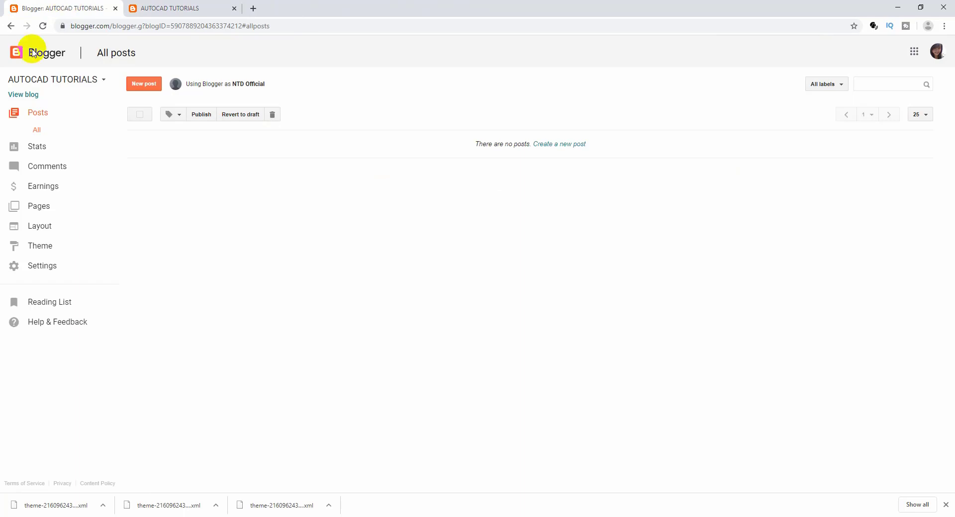
{"action": "left_click", "coordinate": [37, 111]}
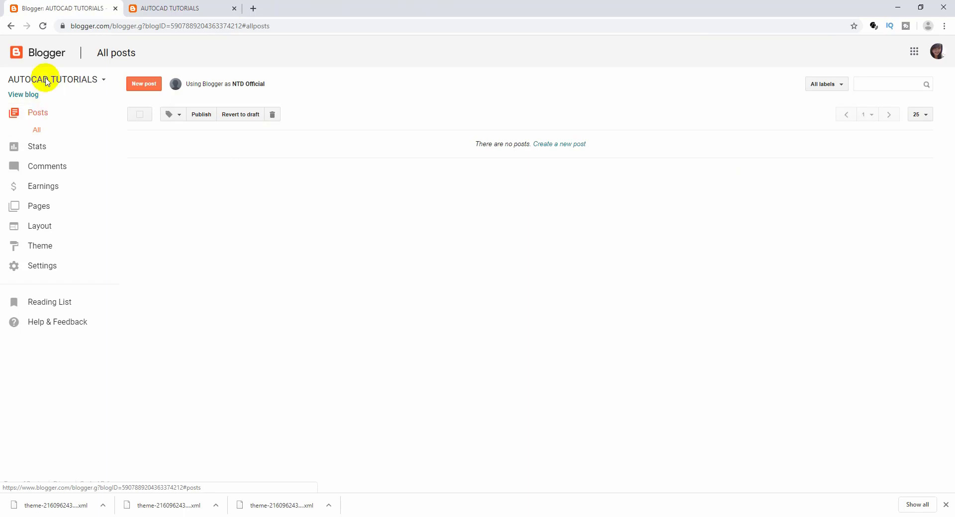
{"action": "left_click", "coordinate": [43, 26]}
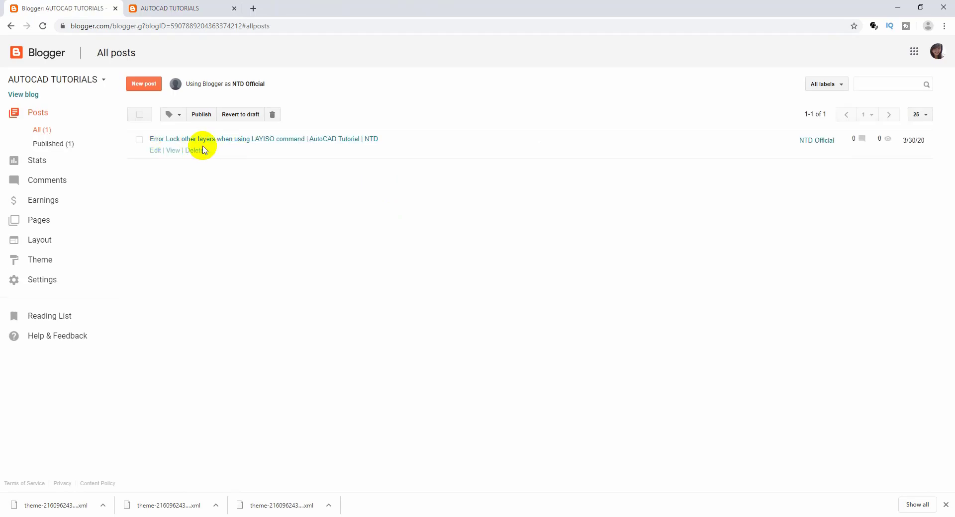
View the AUTOCAD TUTORIALS blog from the posts list and close the extra browser tab.
{"action": "left_click", "coordinate": [159, 153]}
{"action": "left_click", "coordinate": [24, 94]}
{"action": "left_click", "coordinate": [354, 9]}
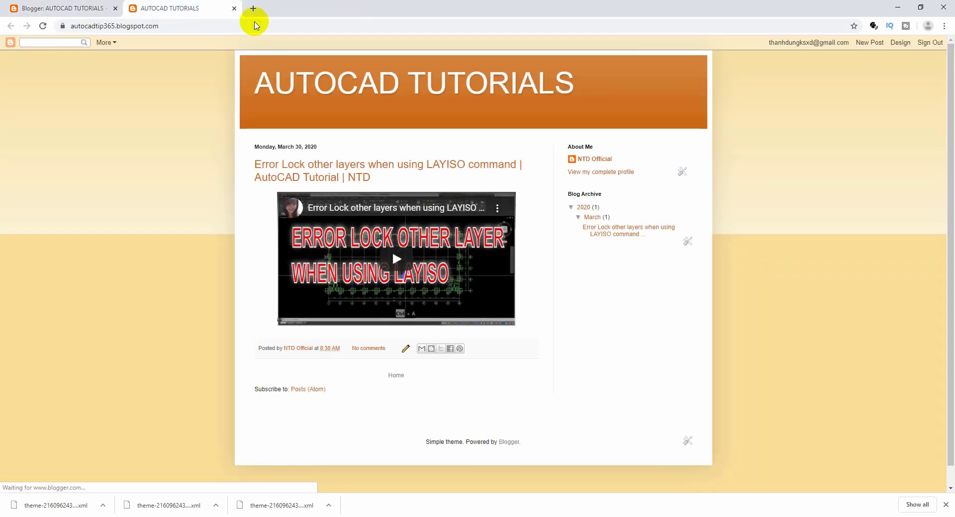